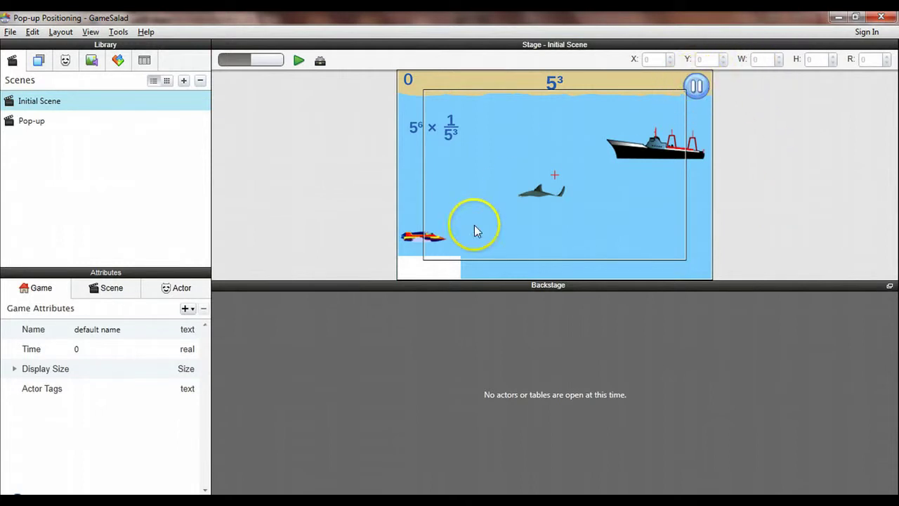
- Inspect the GameTime actor's and Ship actor's touch rules, then start the game preview
{"action": "left_click", "coordinate": [413, 267]}
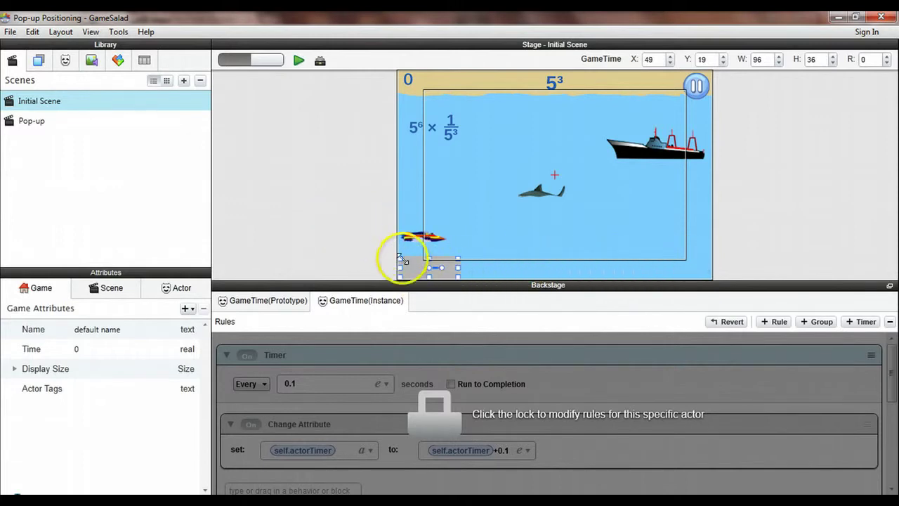
{"action": "left_click", "coordinate": [312, 201]}
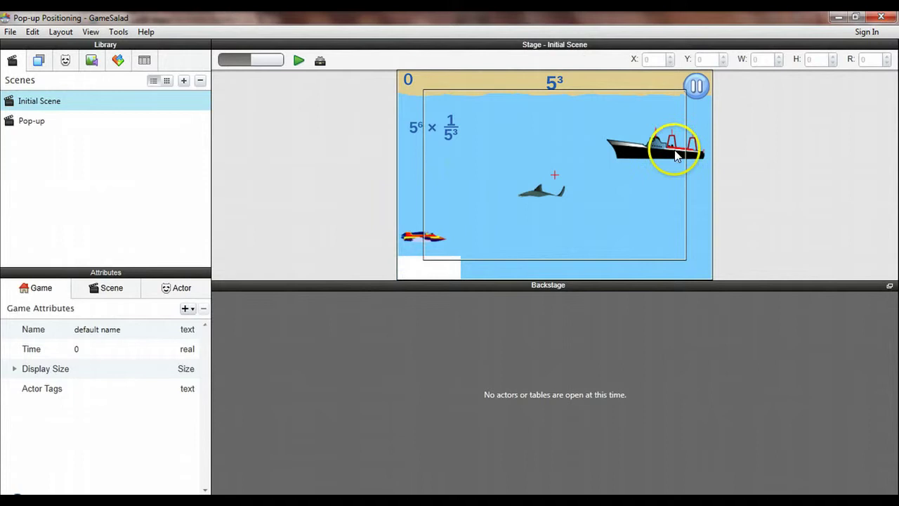
{"action": "left_click", "coordinate": [648, 151]}
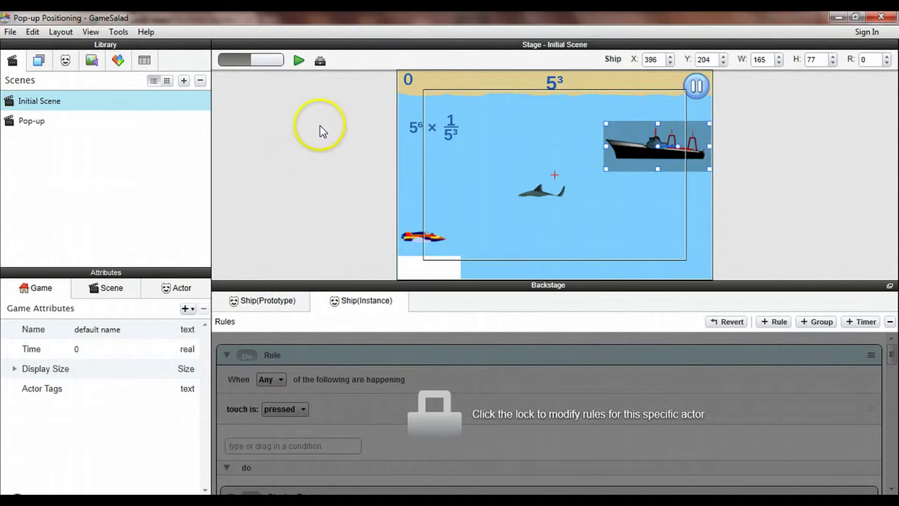
{"action": "left_click", "coordinate": [296, 62]}
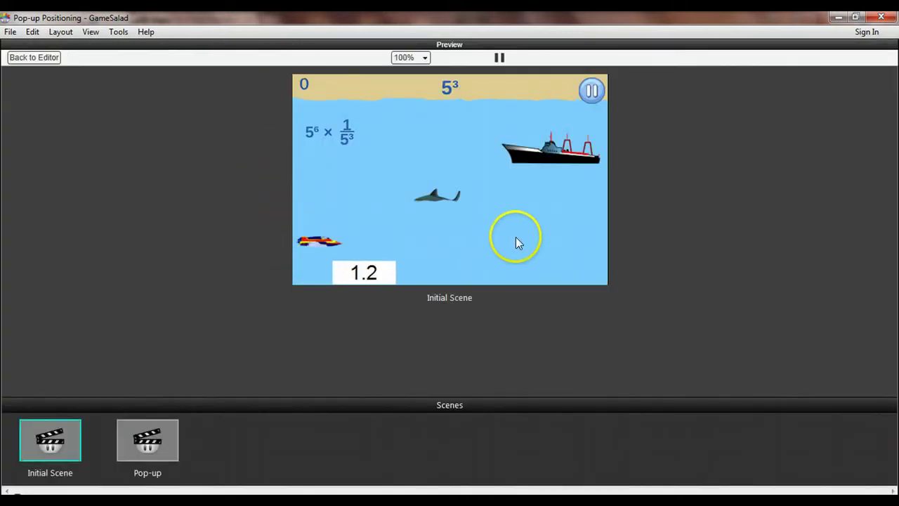
{"action": "left_click", "coordinate": [590, 161]}
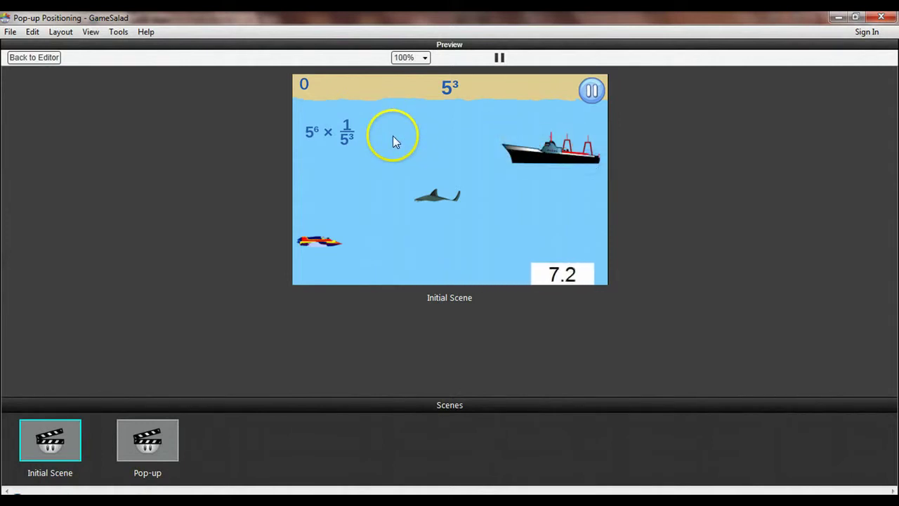
- Leave the preview, open the Pop-up scene, and inspect the Main pop-up panel actor
{"action": "left_click", "coordinate": [32, 61]}
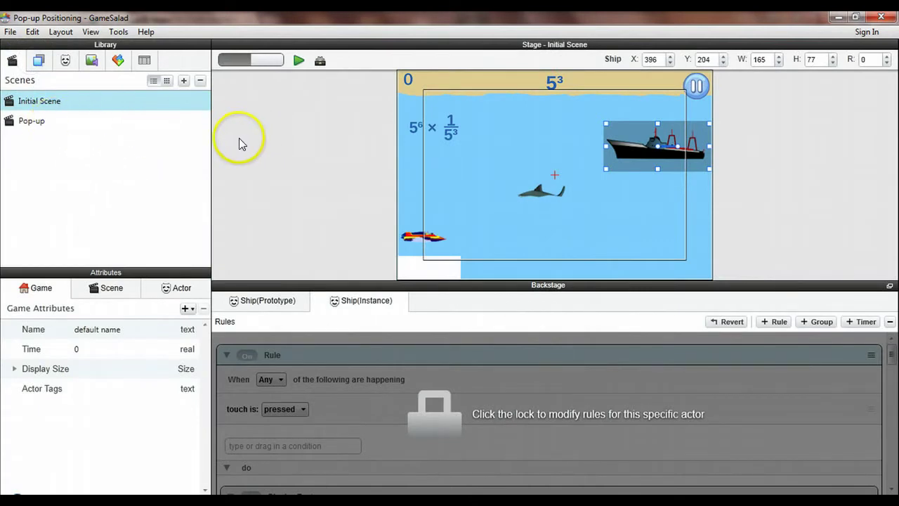
{"action": "left_click", "coordinate": [40, 122]}
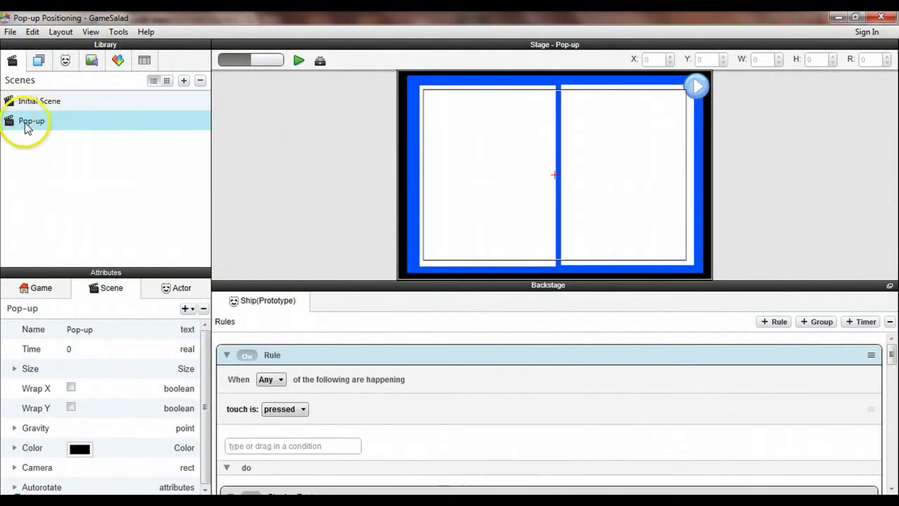
{"action": "left_click", "coordinate": [416, 91]}
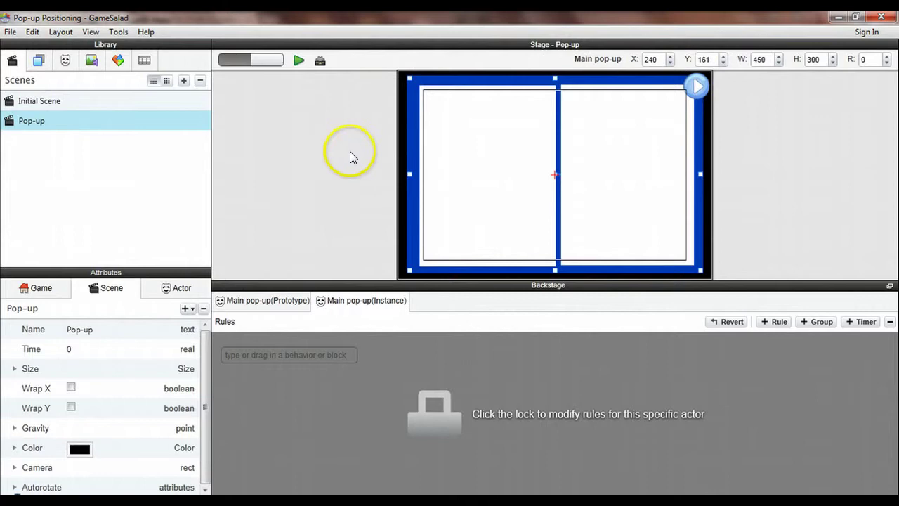
{"action": "left_click", "coordinate": [319, 120]}
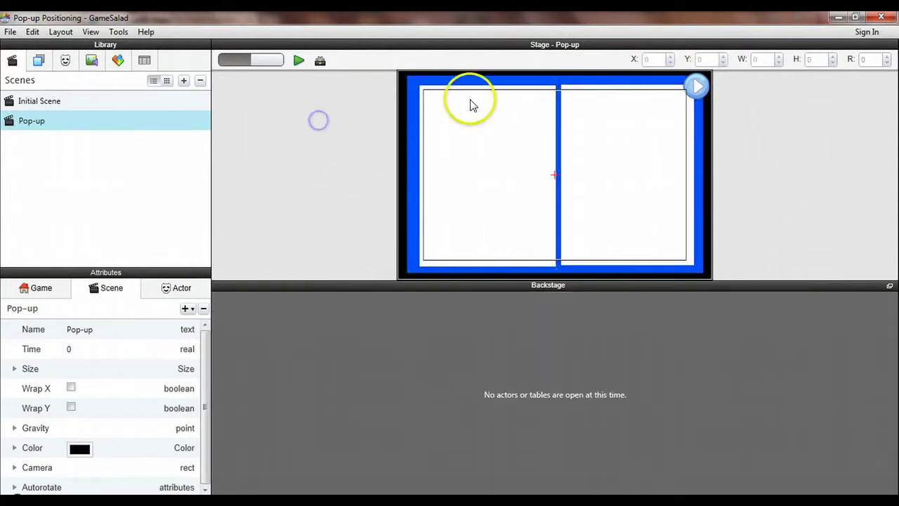
- Inspect both text panels, their shared prototype rules, and the Hide Pop-up Button
{"action": "left_click", "coordinate": [496, 138]}
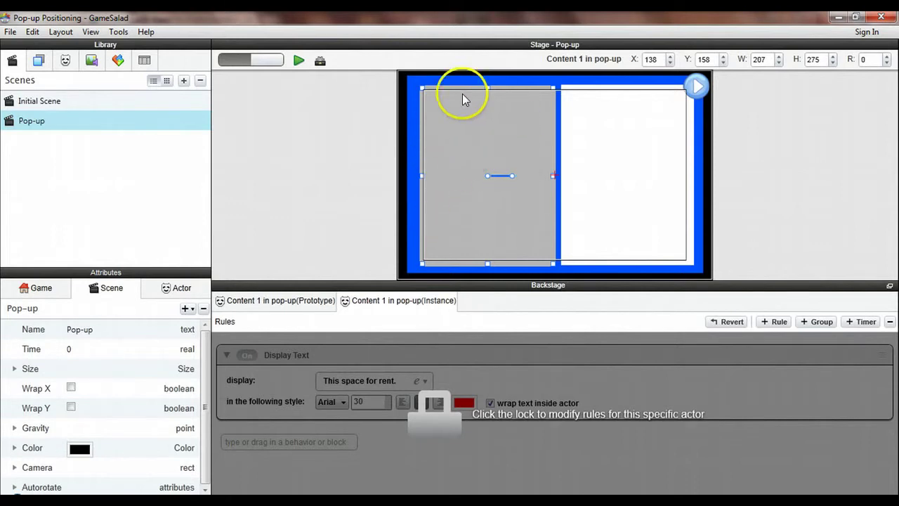
{"action": "left_click", "coordinate": [637, 168]}
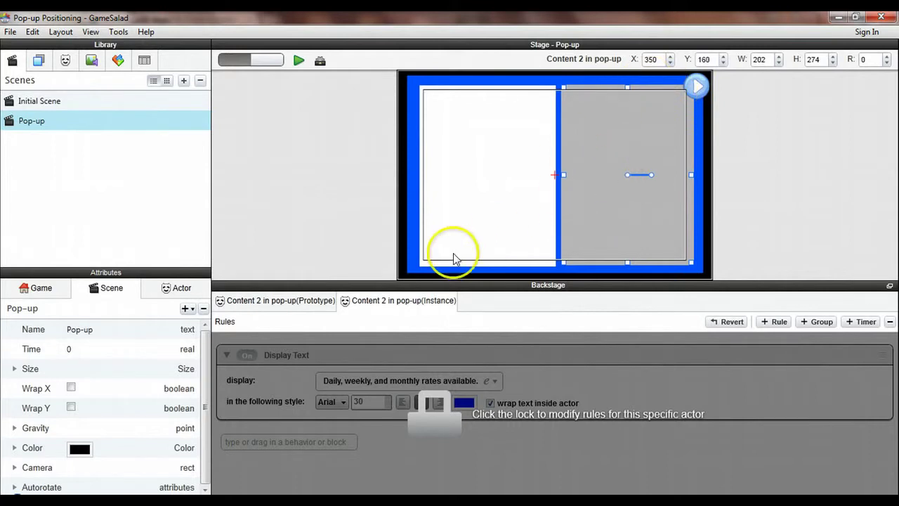
{"action": "left_click", "coordinate": [261, 300]}
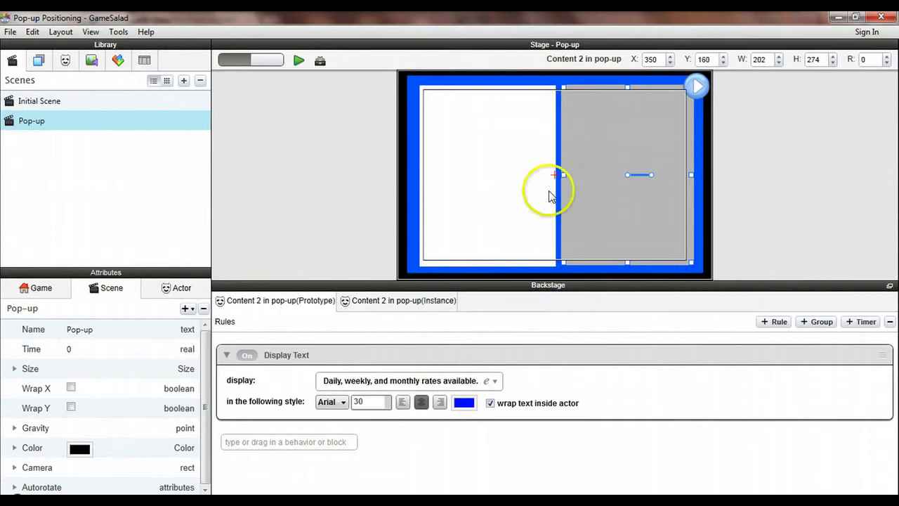
{"action": "left_click", "coordinate": [695, 86]}
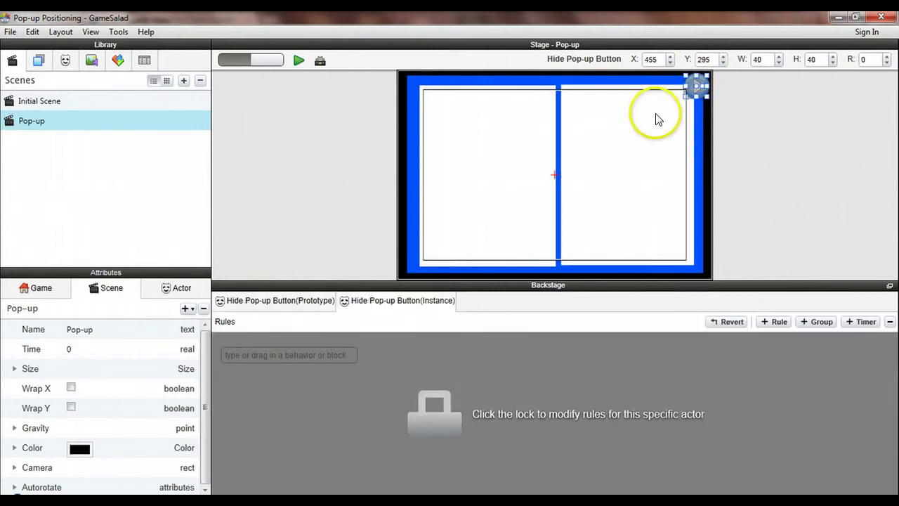
{"action": "left_click", "coordinate": [289, 192]}
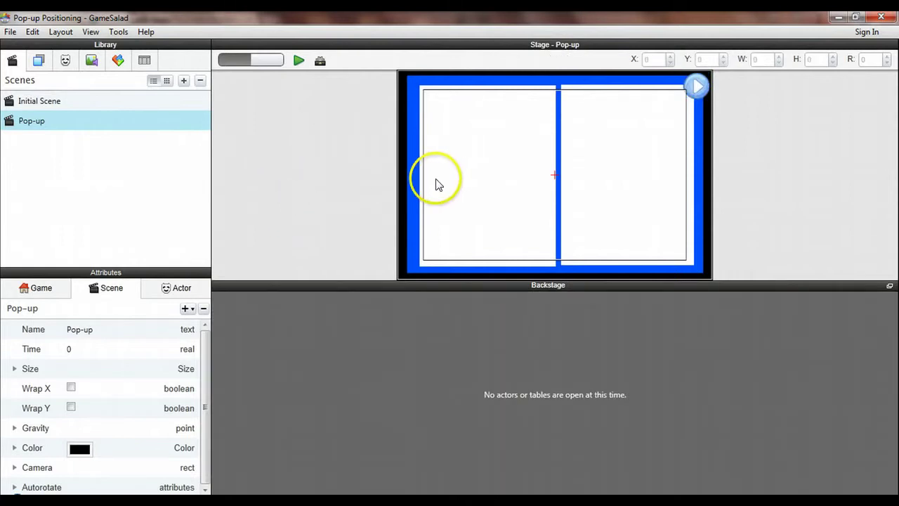
- In the Initial Scene, select the pause button and edit its Show Pop-up Button prototype
{"action": "left_click", "coordinate": [31, 104]}
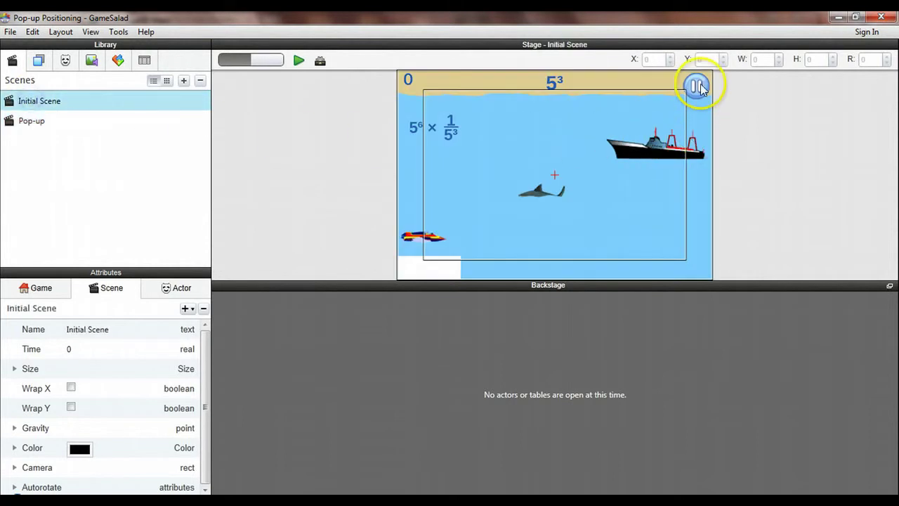
{"action": "left_click", "coordinate": [699, 85]}
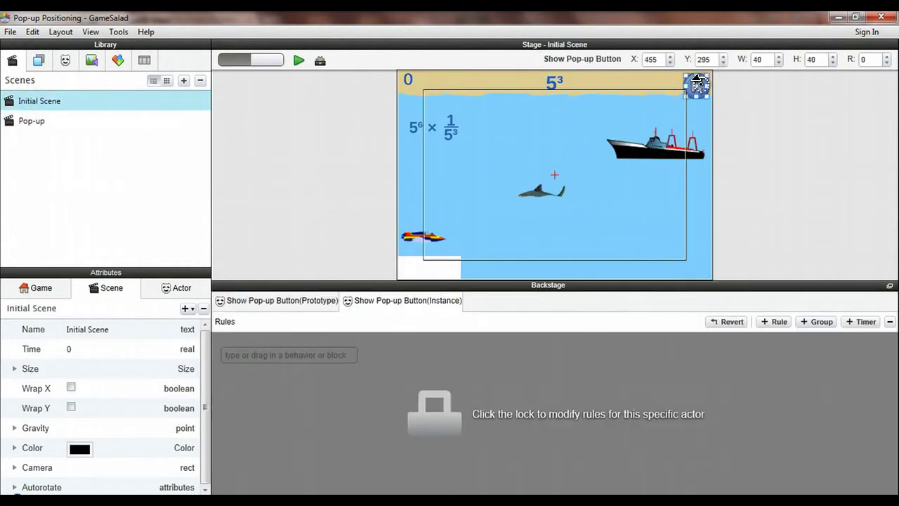
{"action": "left_click", "coordinate": [696, 92]}
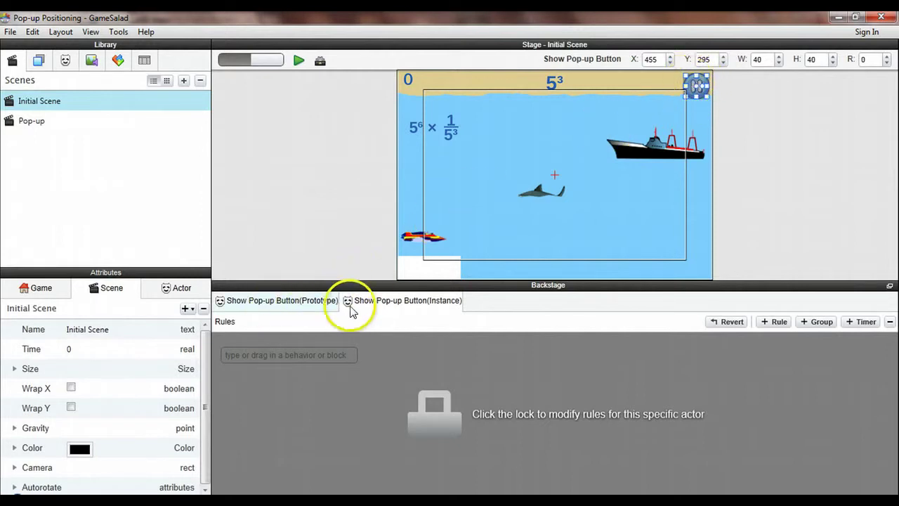
{"action": "left_click", "coordinate": [279, 304]}
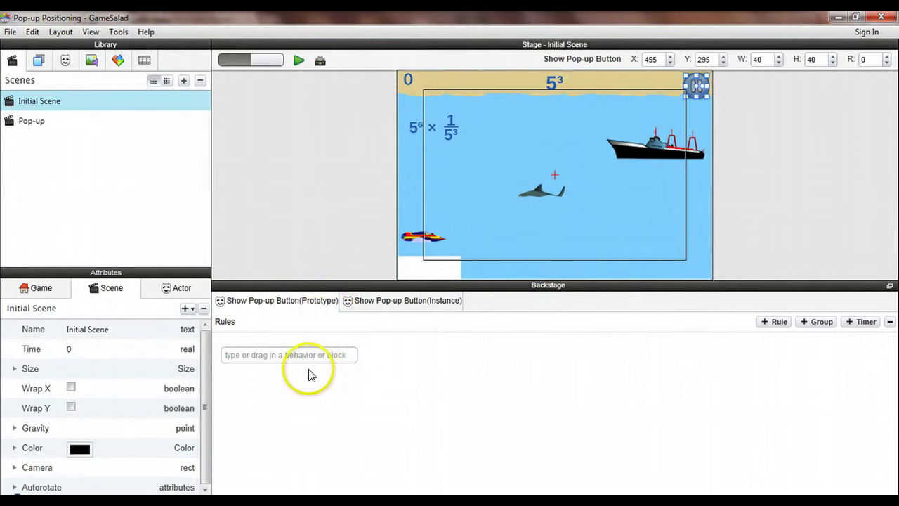
- Add a rule with condition 'touch is: released' to the Show Pop-up Button prototype
{"action": "left_click", "coordinate": [775, 323]}
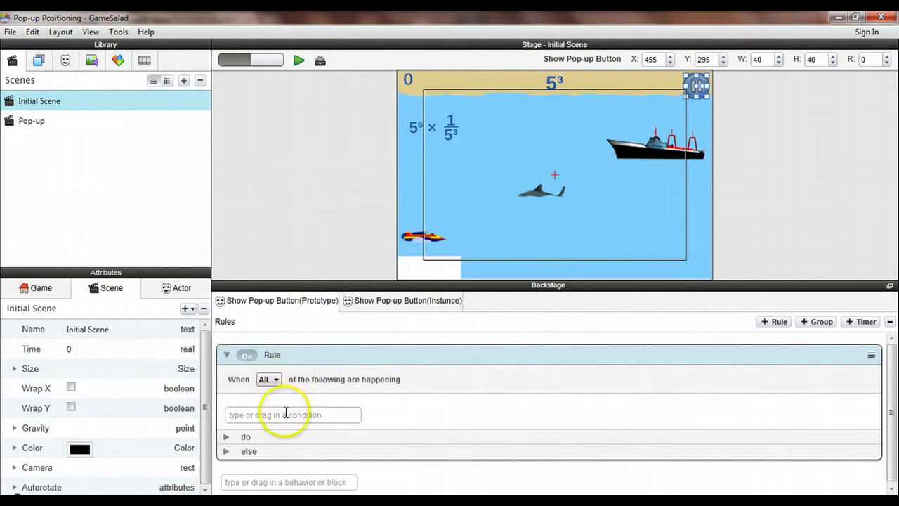
{"action": "left_click", "coordinate": [286, 414]}
{"action": "type", "text": "touch"}
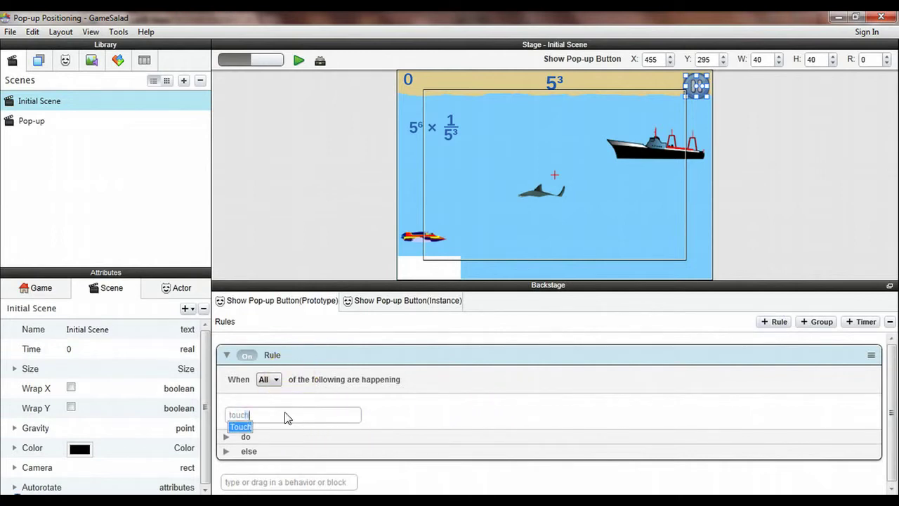
{"action": "key", "text": "Return"}
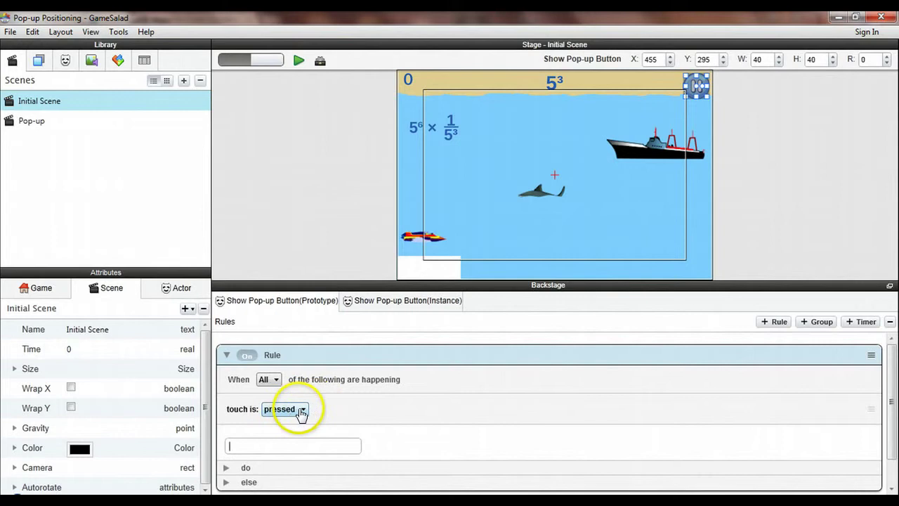
{"action": "left_click", "coordinate": [301, 408]}
{"action": "left_click", "coordinate": [295, 430]}
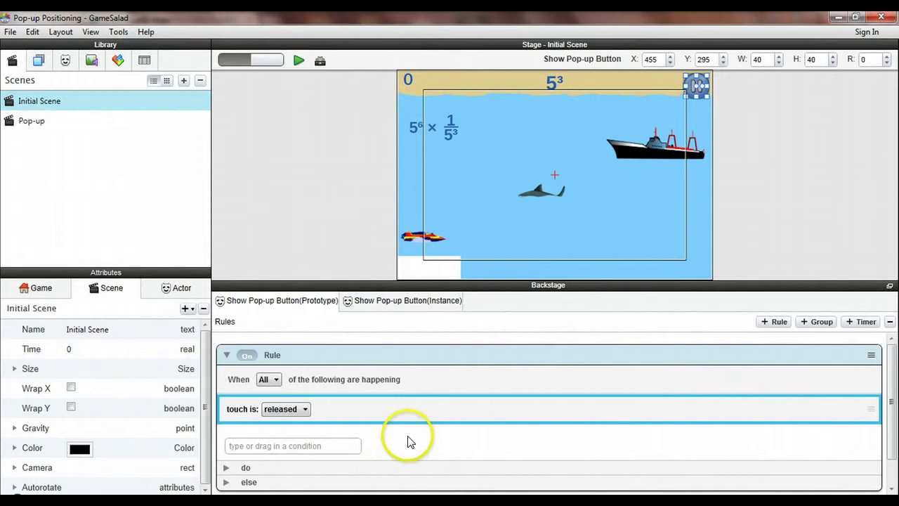
{"action": "scroll", "coordinate": [407, 441], "scroll_direction": "down", "scroll_amount": 1}
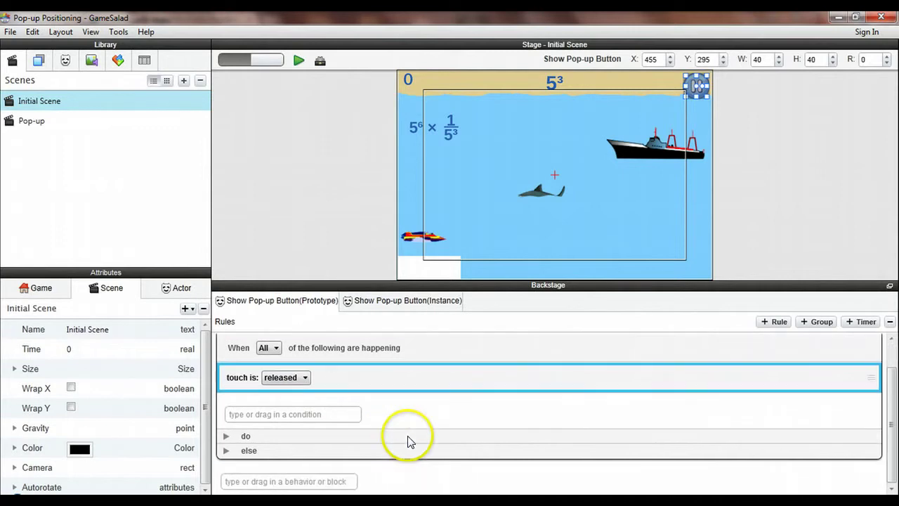
- Add a Pause Game behavior to the release rule, showing the Pop-up scene
{"action": "left_click", "coordinate": [226, 435]}
{"action": "scroll", "coordinate": [362, 454], "scroll_direction": "down", "scroll_amount": 1}
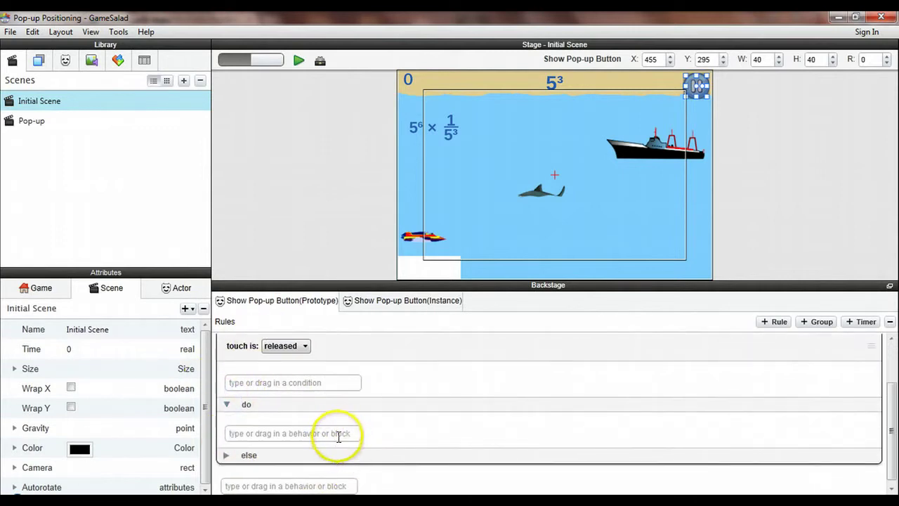
{"action": "left_click", "coordinate": [338, 434]}
{"action": "type", "text": "pause Game"}
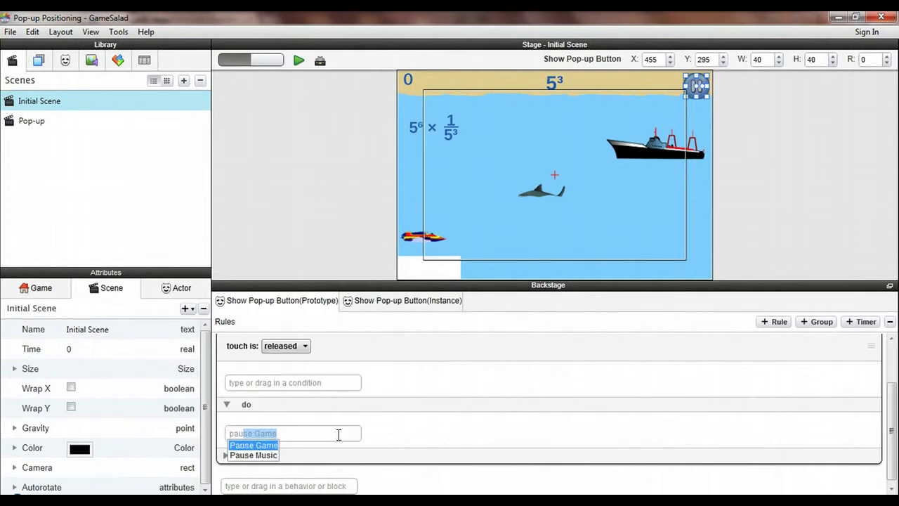
{"action": "key", "text": "Return"}
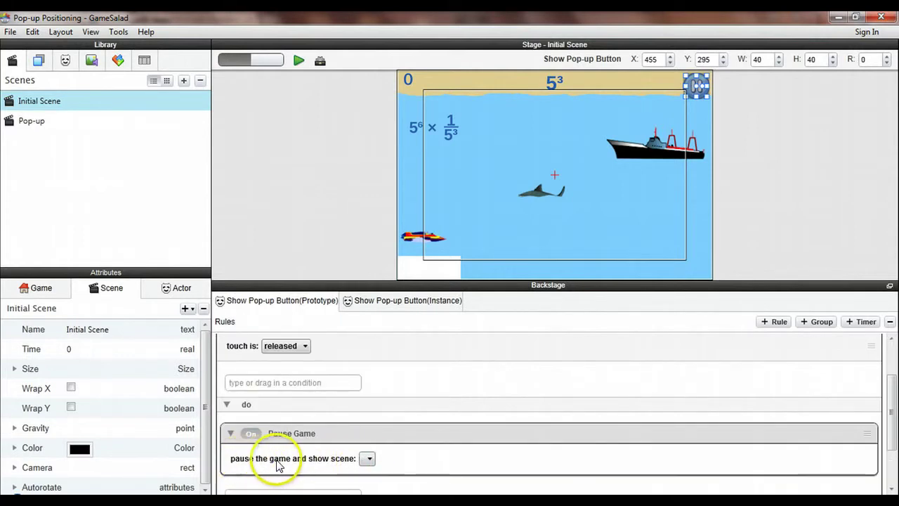
{"action": "left_click", "coordinate": [368, 459]}
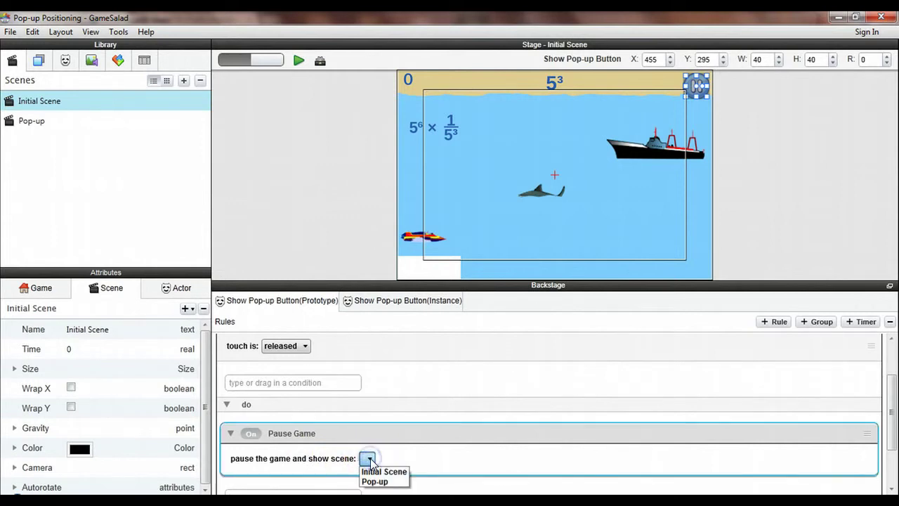
{"action": "left_click_drag", "start_coordinate": [371, 463], "coordinate": [392, 484]}
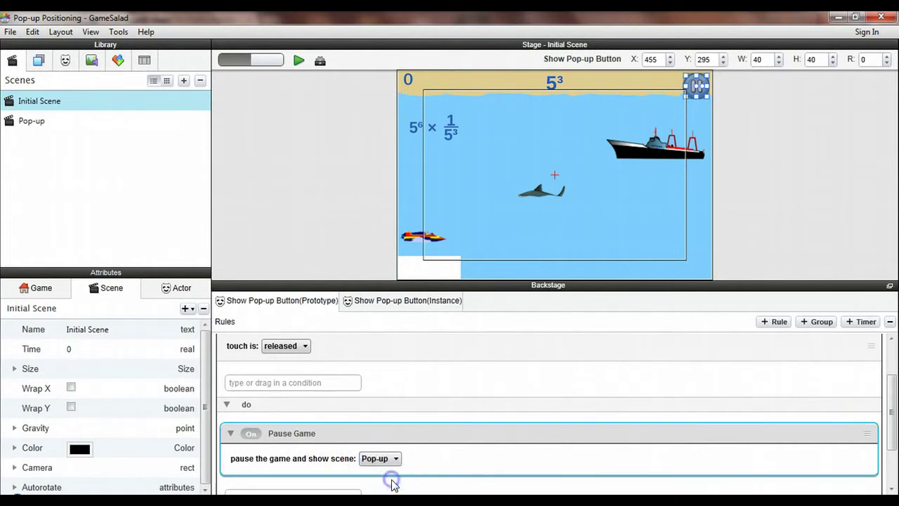
{"action": "scroll", "coordinate": [415, 462], "scroll_direction": "down", "scroll_amount": 1}
{"action": "left_click", "coordinate": [474, 416]}
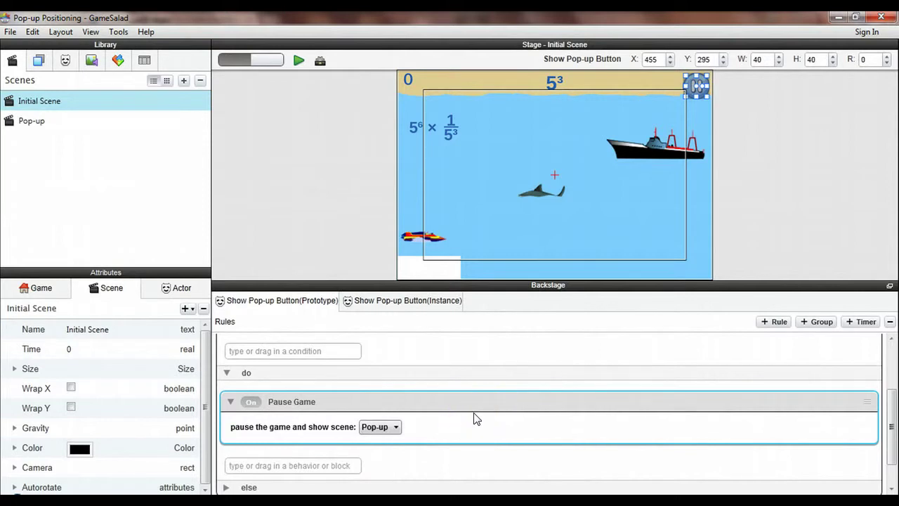
- Open the Pop-up scene and edit the Hide Pop-up Button's prototype rules
{"action": "double_click", "coordinate": [42, 122]}
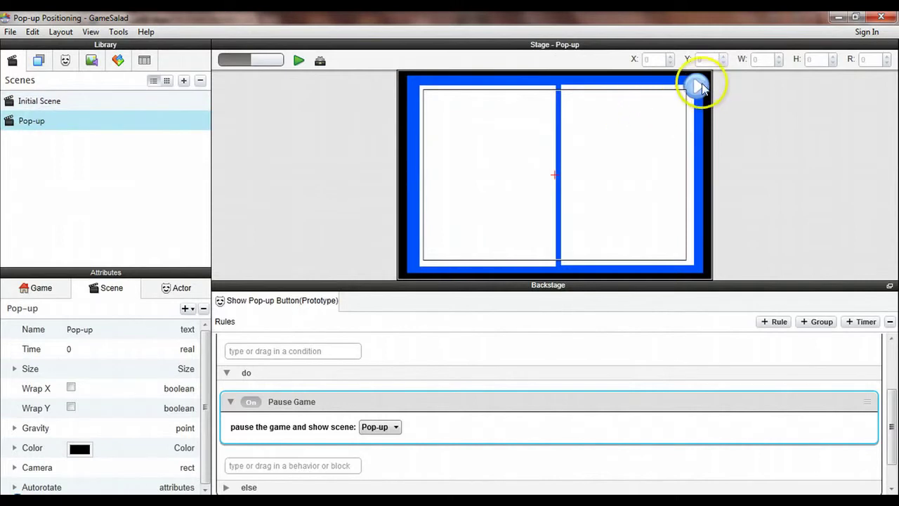
{"action": "left_click", "coordinate": [702, 85]}
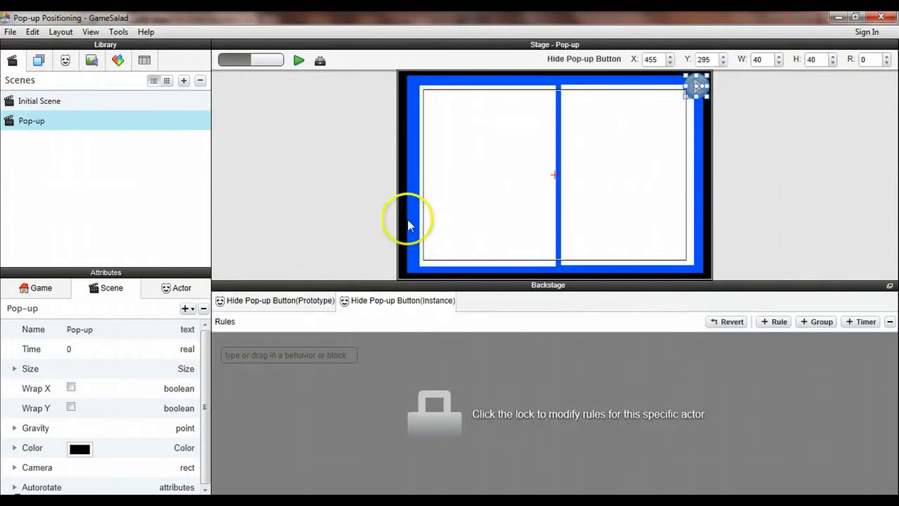
{"action": "left_click", "coordinate": [302, 300]}
{"action": "left_click", "coordinate": [310, 356]}
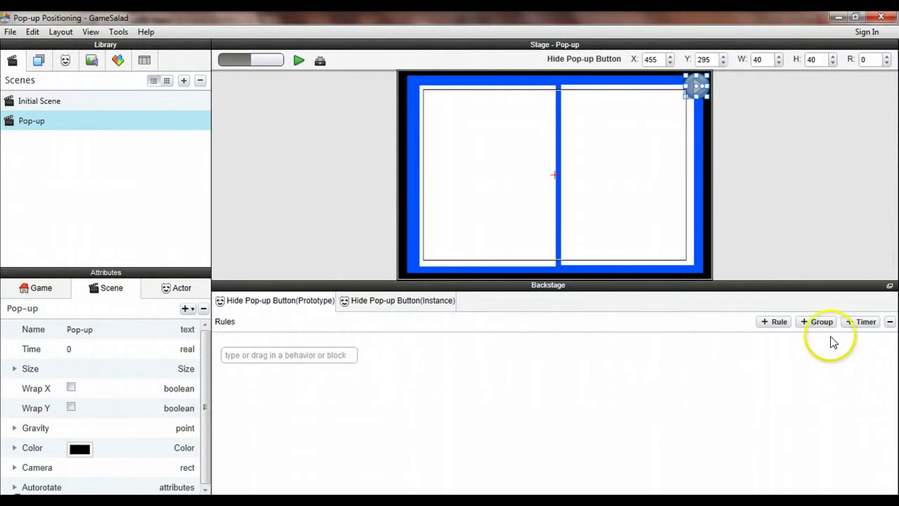
- Add a rule with condition 'touch is: released' to the Hide Pop-up Button
{"action": "left_click", "coordinate": [768, 320]}
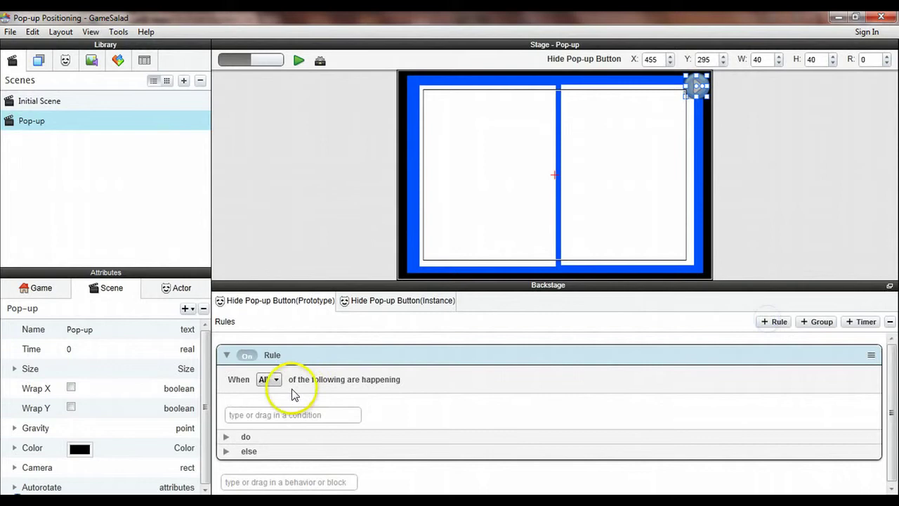
{"action": "left_click", "coordinate": [278, 417]}
{"action": "left_click", "coordinate": [277, 415]}
{"action": "type", "text": "so"}
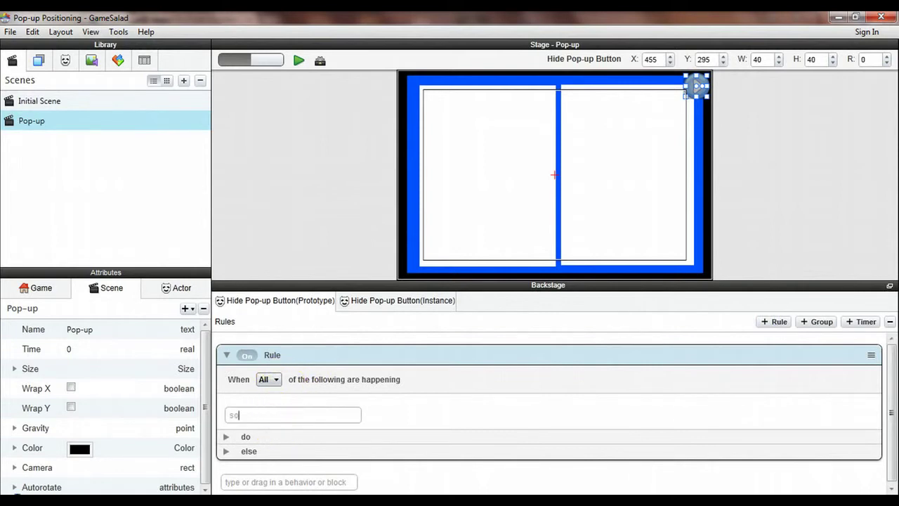
{"action": "type", "text": "touch"}
{"action": "key", "text": "Return"}
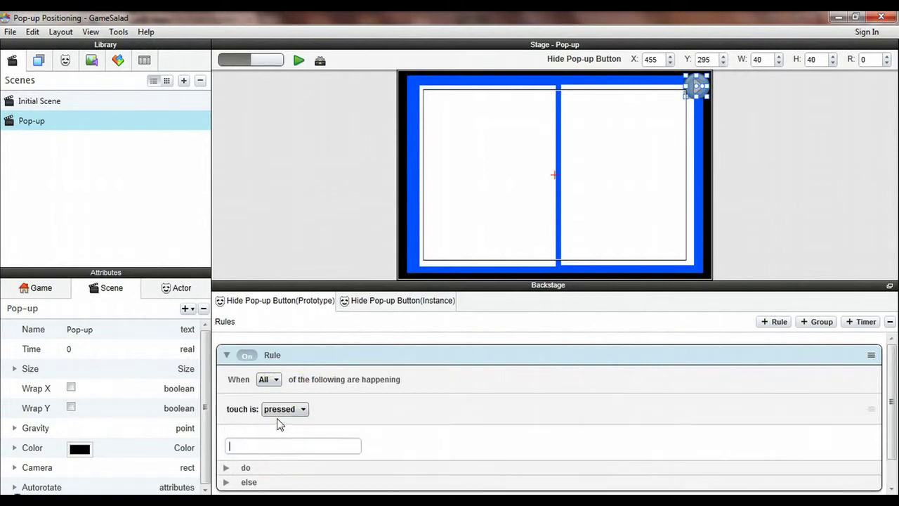
{"action": "left_click", "coordinate": [285, 409]}
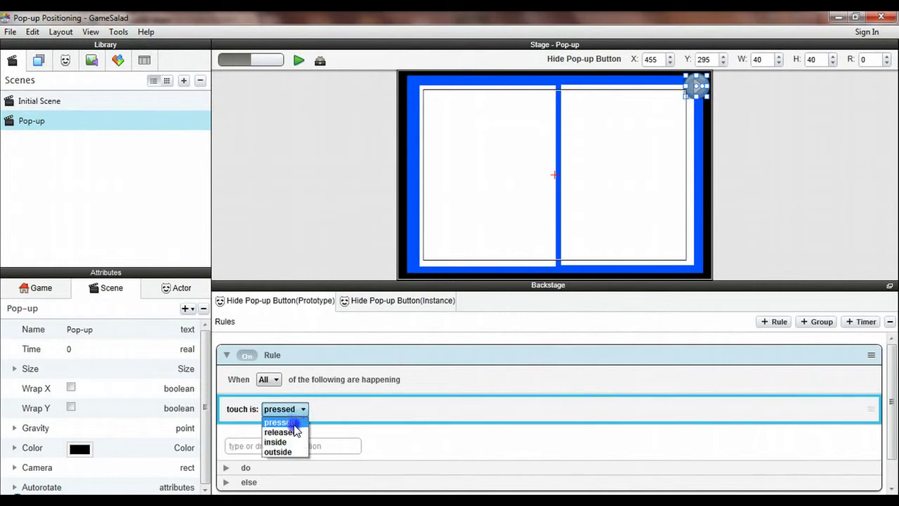
{"action": "left_click", "coordinate": [293, 434]}
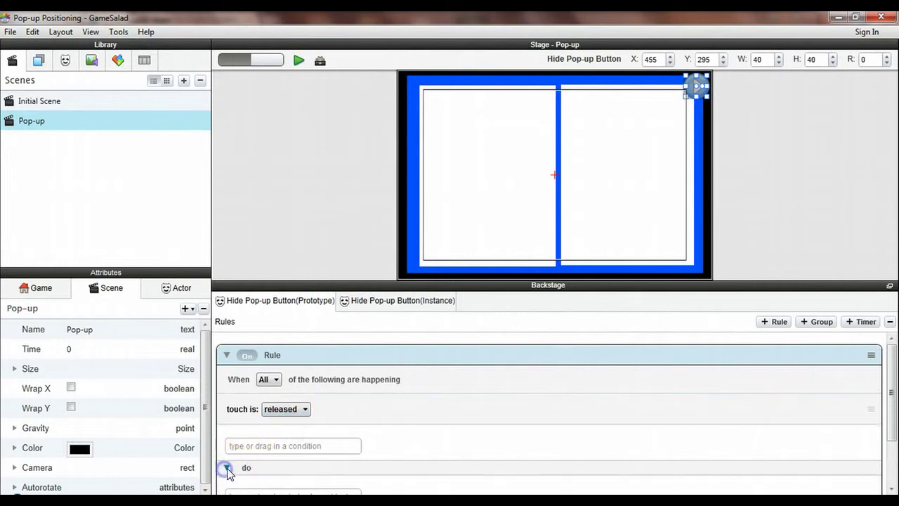
{"action": "scroll", "coordinate": [376, 450], "scroll_direction": "down", "scroll_amount": 2}
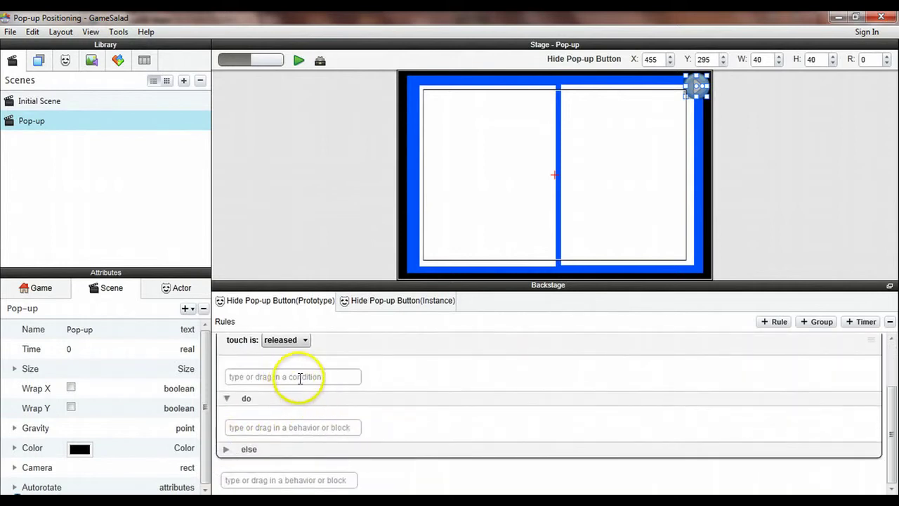
- Add an Unpause Game behavior to the release rule
{"action": "left_click", "coordinate": [279, 427]}
{"action": "type", "text": "un"}
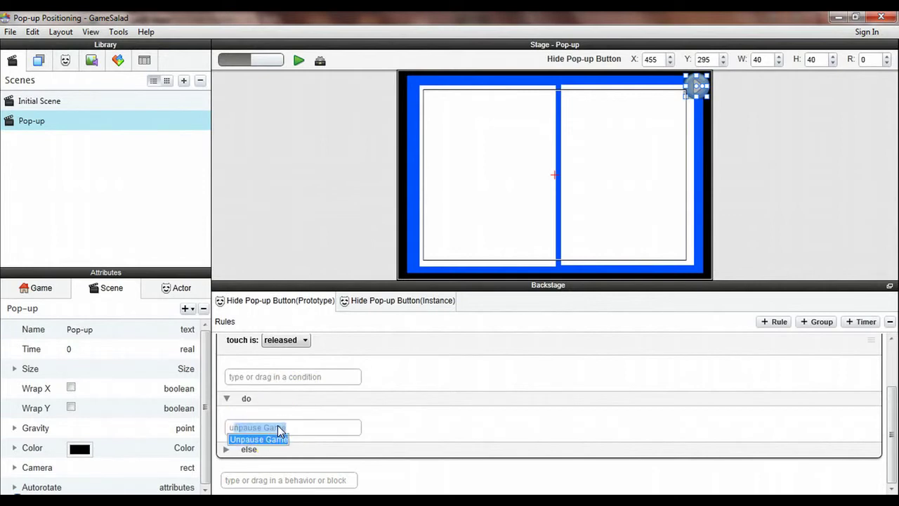
{"action": "type", "text": "p"}
{"action": "key", "text": "Return"}
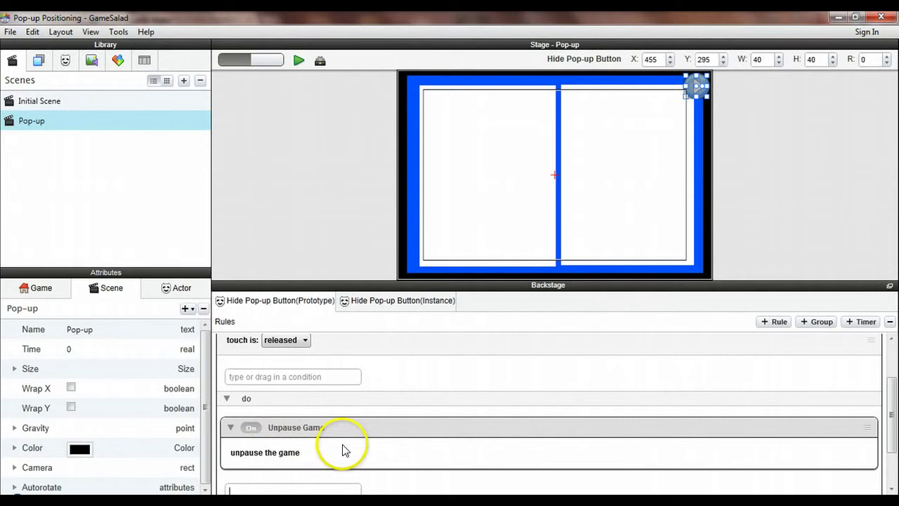
{"action": "left_click", "coordinate": [309, 114]}
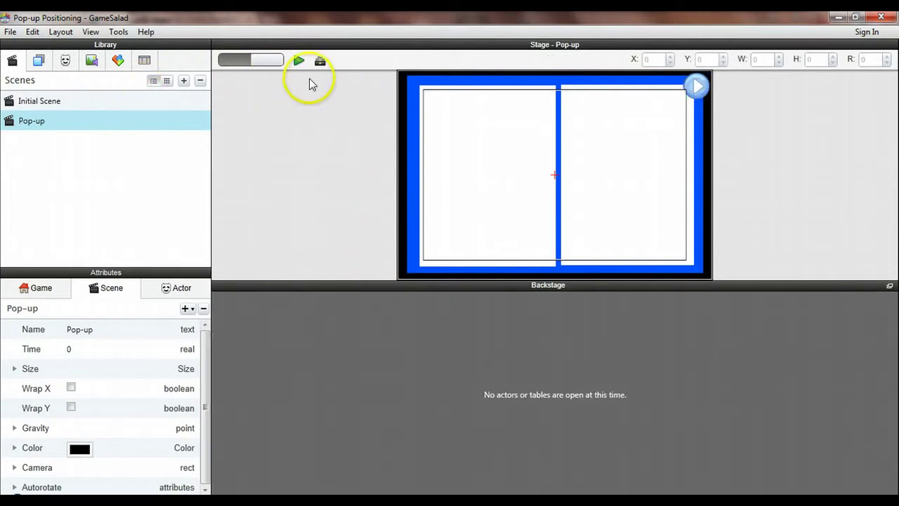
{"action": "left_click", "coordinate": [297, 62]}
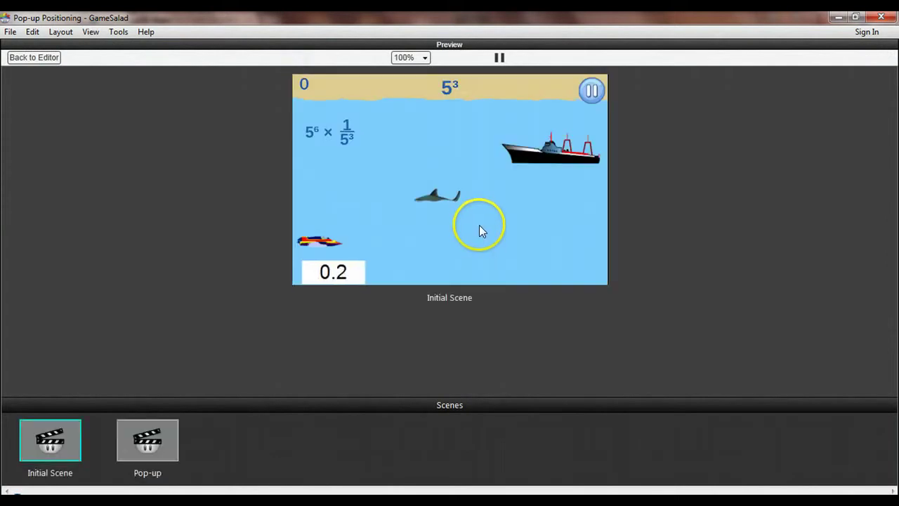
{"action": "left_click", "coordinate": [559, 157]}
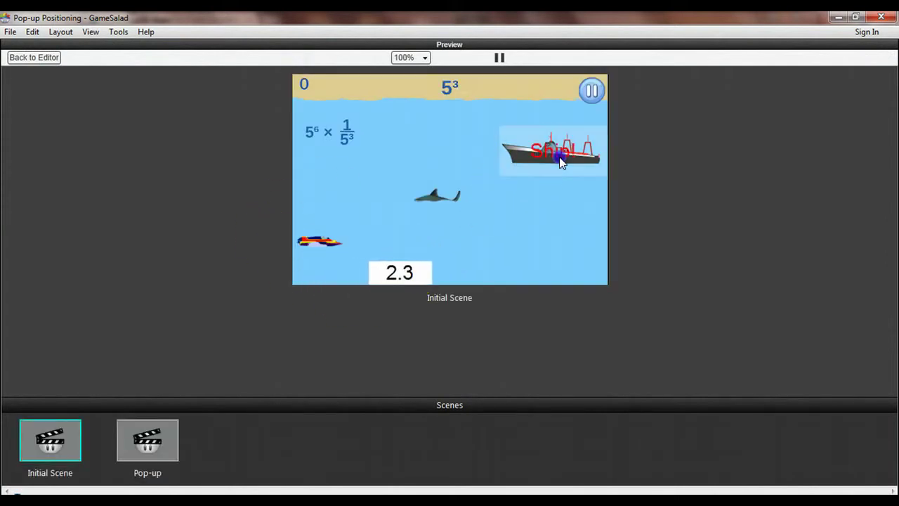
{"action": "left_click", "coordinate": [597, 92]}
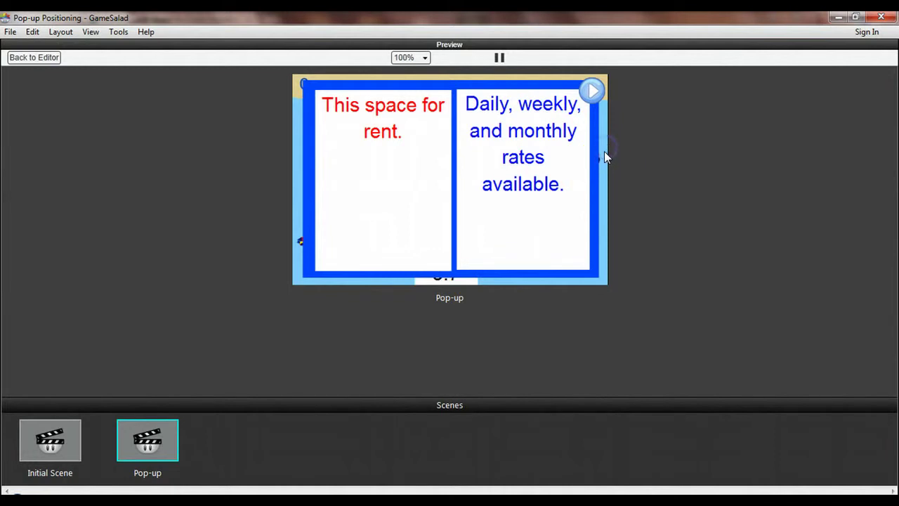
{"action": "left_click", "coordinate": [595, 88]}
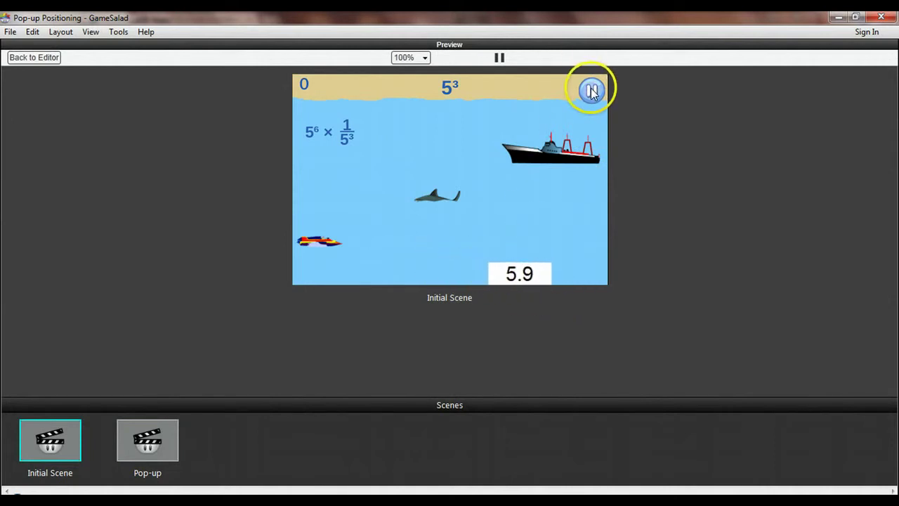
{"action": "left_click", "coordinate": [592, 89]}
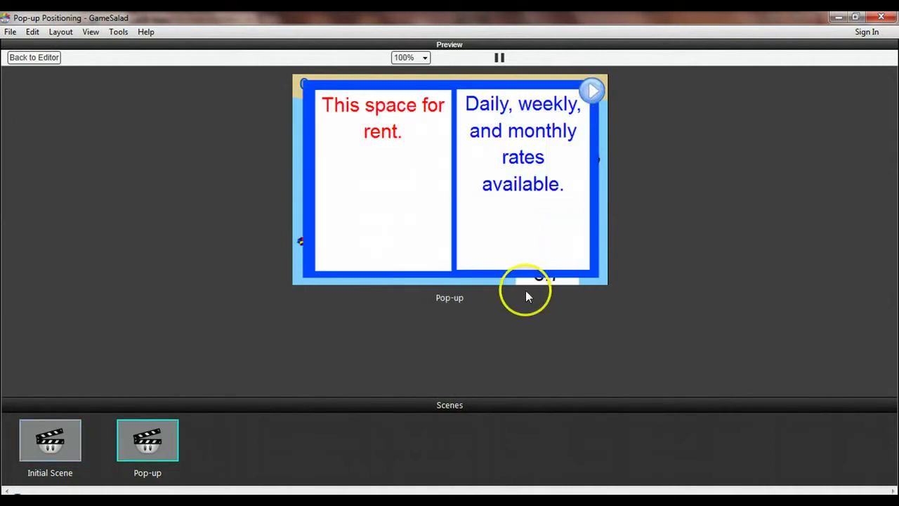
{"action": "left_click", "coordinate": [591, 92]}
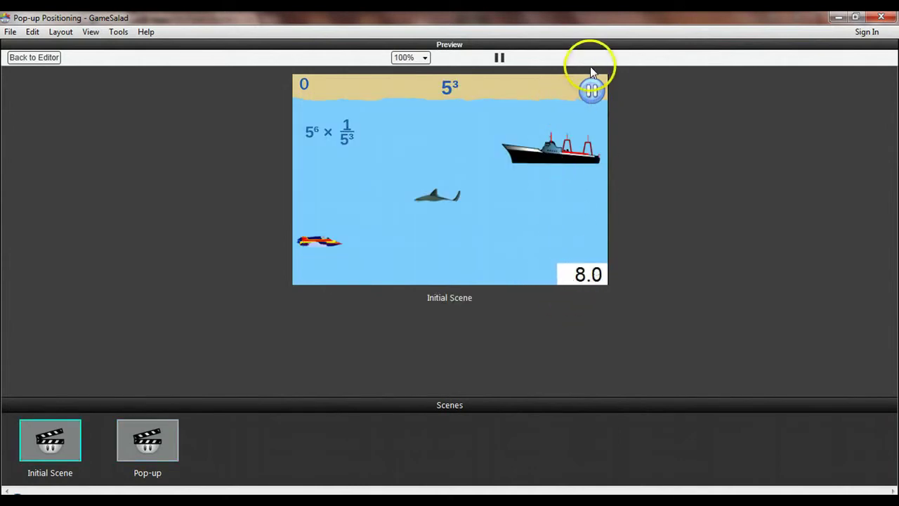
{"action": "left_click", "coordinate": [593, 91]}
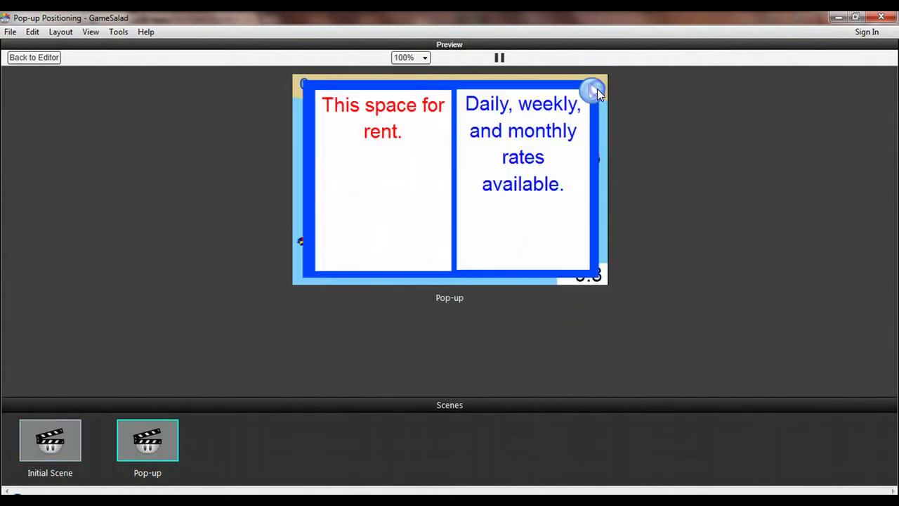
- Leave the preview, switch to the Initial Scene, and start a fresh preview
{"action": "left_click", "coordinate": [44, 59]}
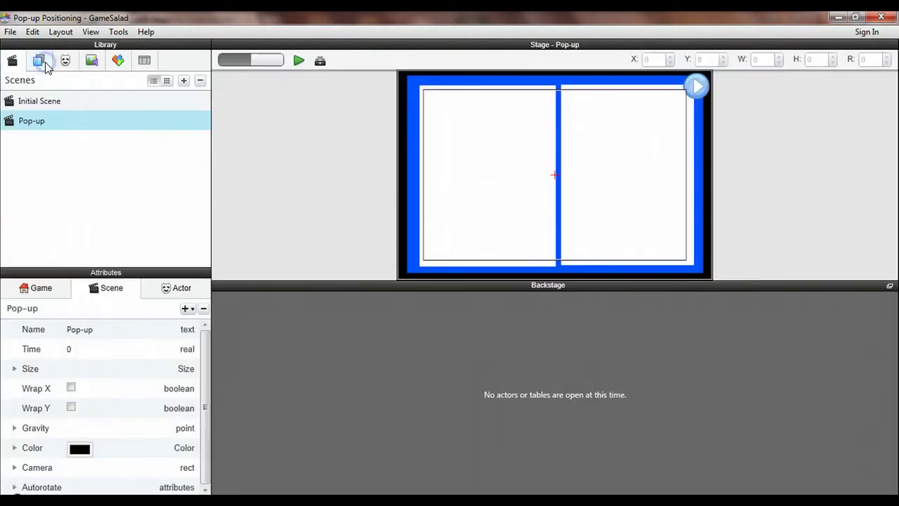
{"action": "left_click", "coordinate": [56, 104]}
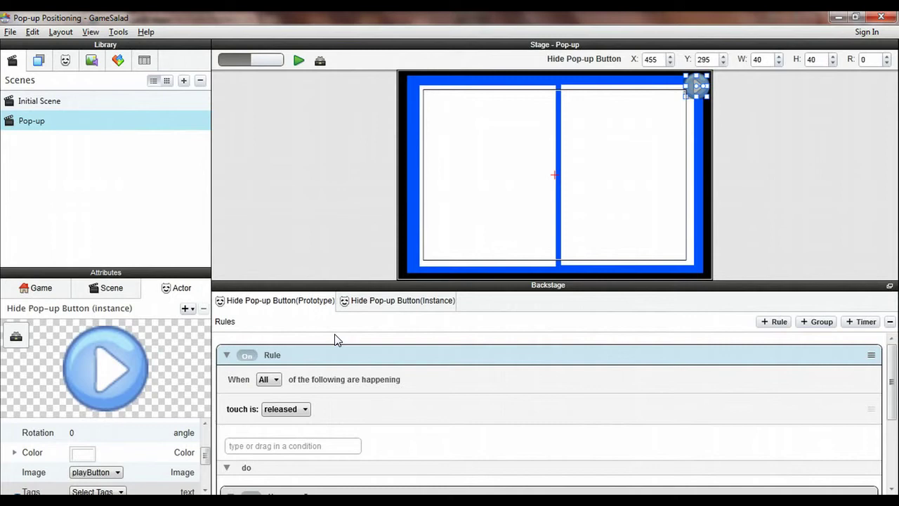
{"action": "left_click", "coordinate": [347, 276]}
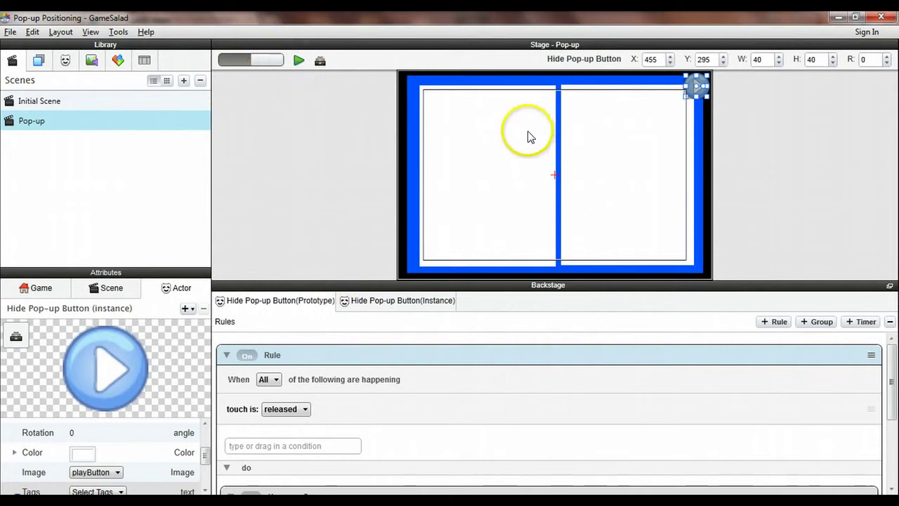
{"action": "left_click", "coordinate": [299, 61]}
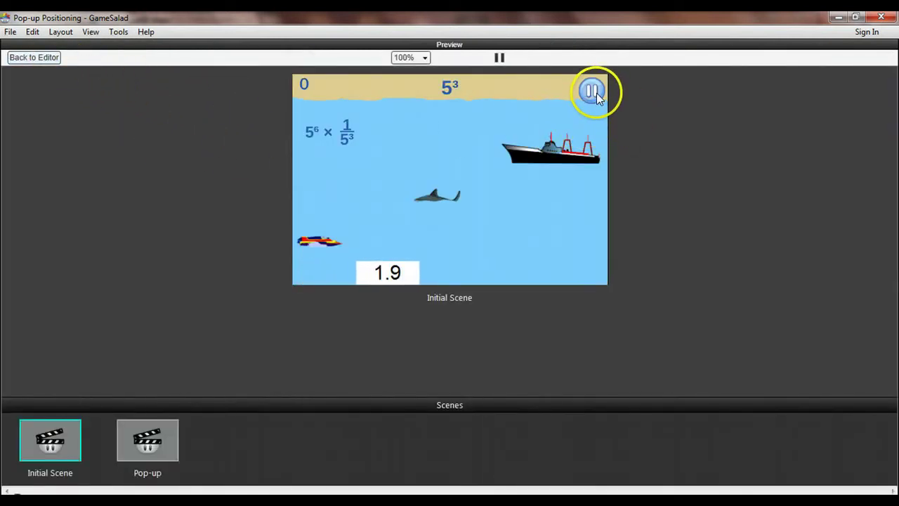
- Pause the running preview to show the Pop-up overlay with 'This space for rent.'
{"action": "left_click", "coordinate": [592, 90]}
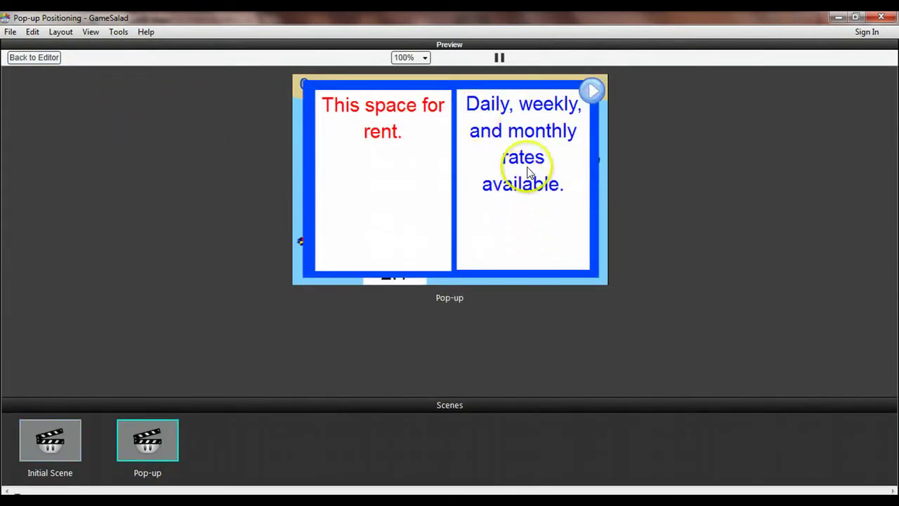
{"action": "left_click", "coordinate": [527, 235]}
{"action": "left_click", "coordinate": [525, 235]}
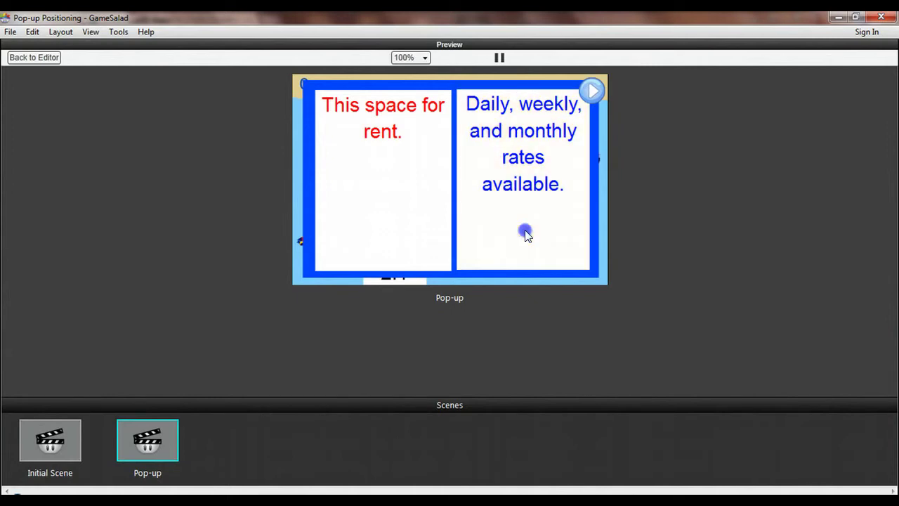